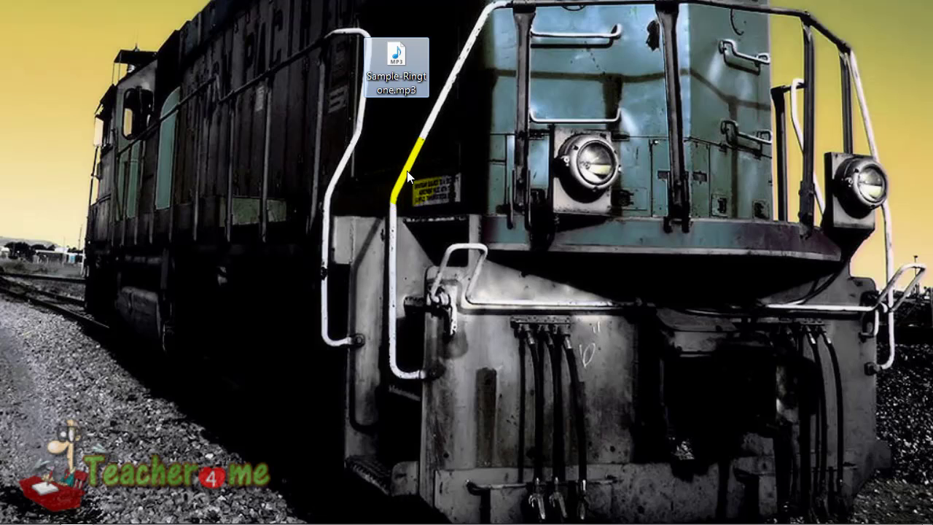
Step: Move Sample-Ringtone.mp3 down-left on the desktop and select the iPhone Ringtone Maker shortcut beside it
{"action": "left_click_drag", "start_coordinate": [406, 85], "coordinate": [278, 335]}
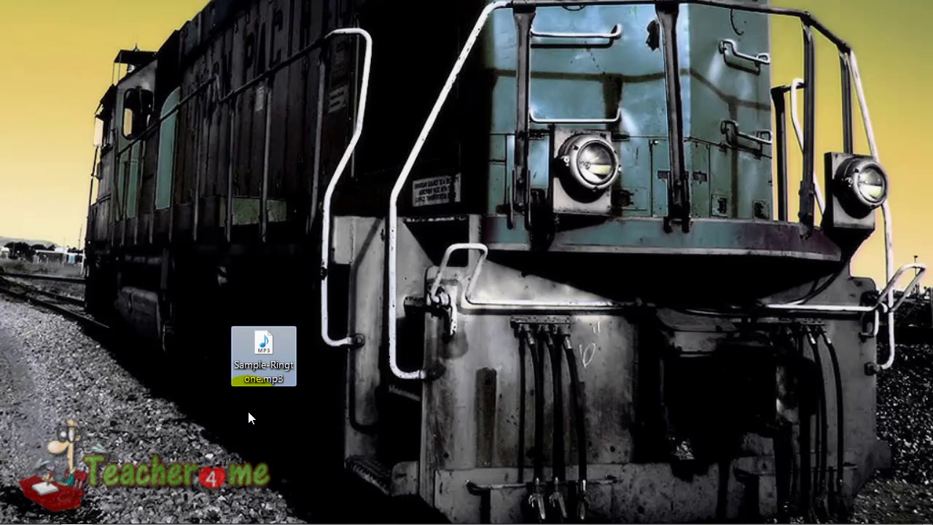
{"action": "left_click_drag", "start_coordinate": [271, 354], "coordinate": [183, 379]}
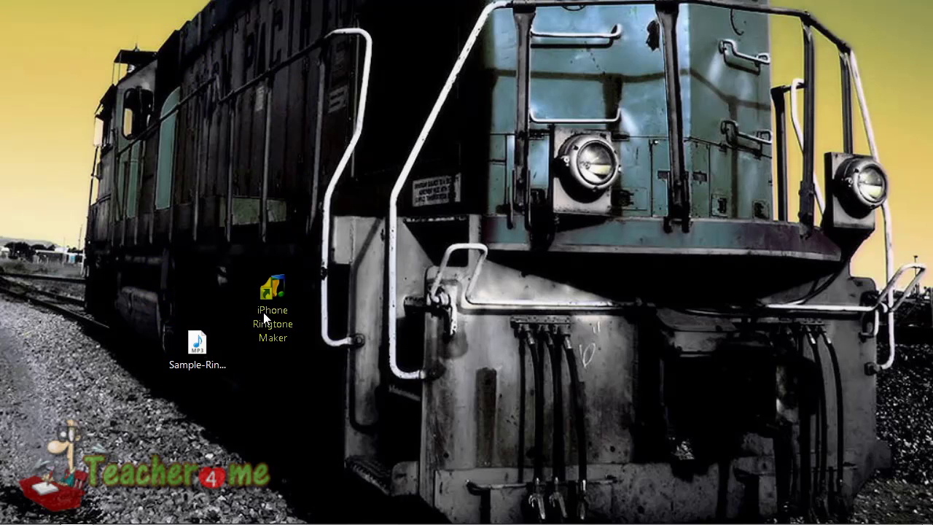
{"action": "left_click", "coordinate": [265, 320]}
Step: Shift the Ringtone Maker shortcut down, view its $15.95 product page in Firefox, then minimize Firefox
{"action": "left_click_drag", "start_coordinate": [262, 321], "coordinate": [277, 381]}
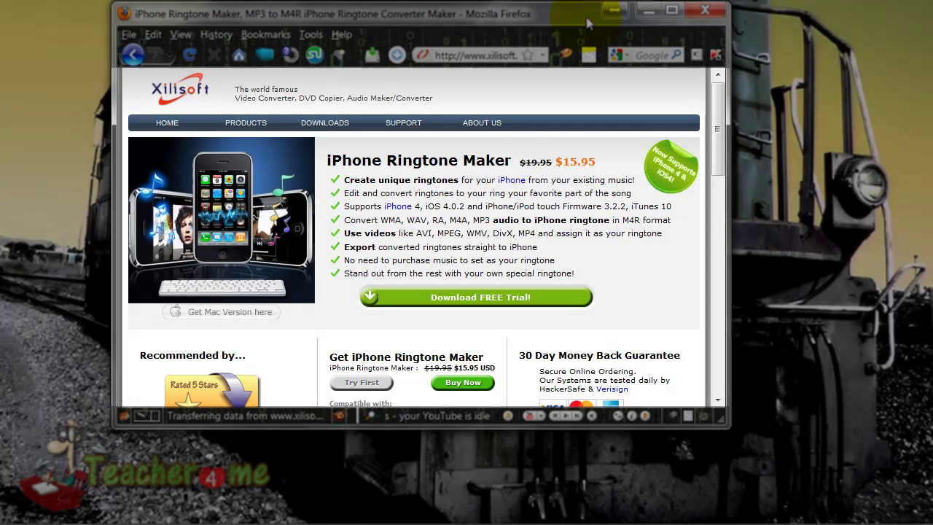
{"action": "mouse_move", "coordinate": [718, 149]}
{"action": "left_mouse_down"}
{"action": "mouse_move", "coordinate": [732, 299]}
{"action": "mouse_move", "coordinate": [734, 153]}
{"action": "left_mouse_up"}
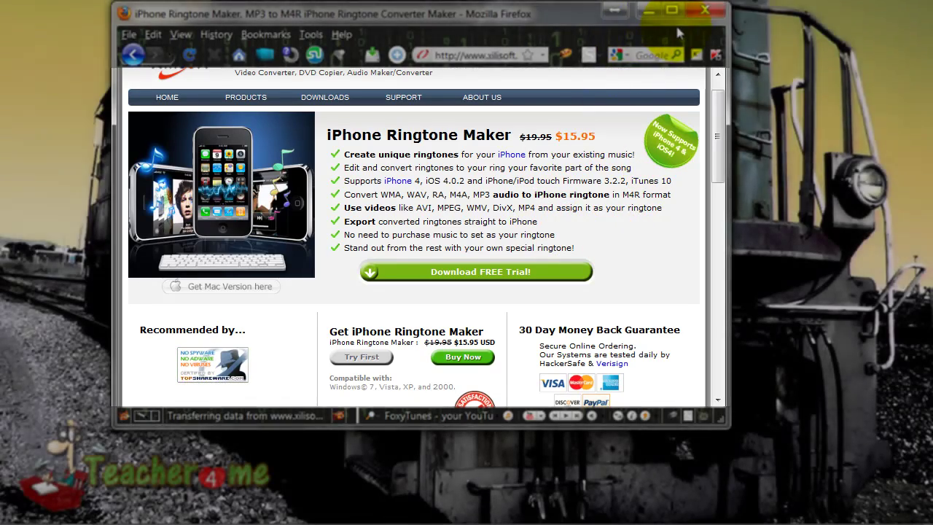
{"action": "left_click", "coordinate": [649, 10]}
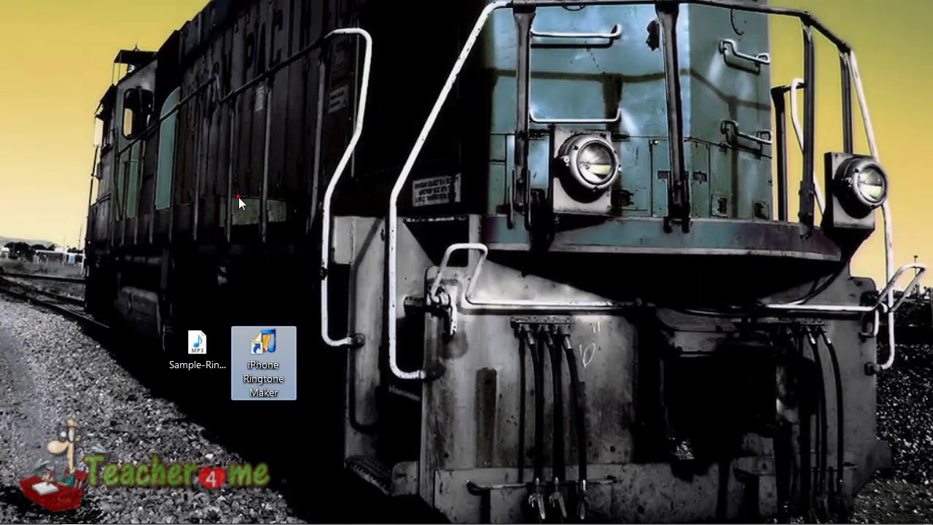
Step: Launch iPhone Ringtone Maker from its desktop shortcut and move its window to the right
{"action": "double_click", "coordinate": [264, 368]}
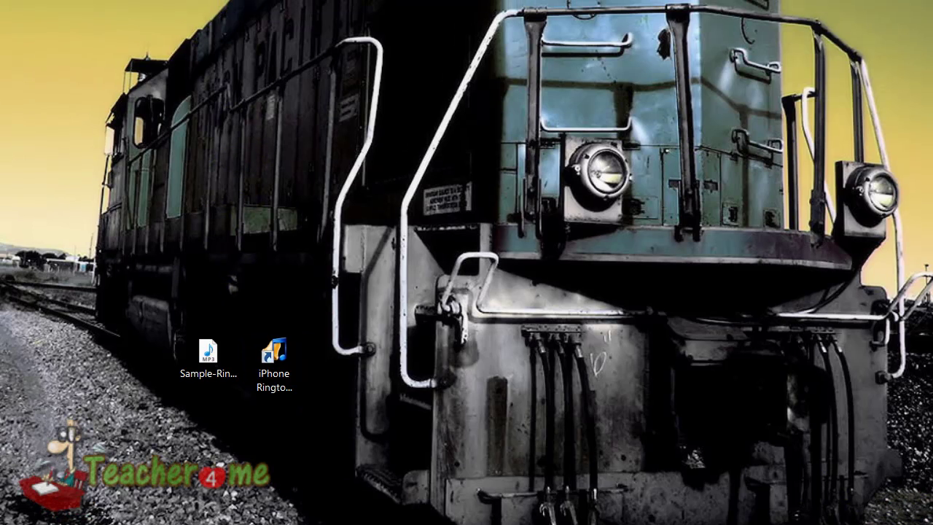
{"action": "left_click", "coordinate": [289, 354]}
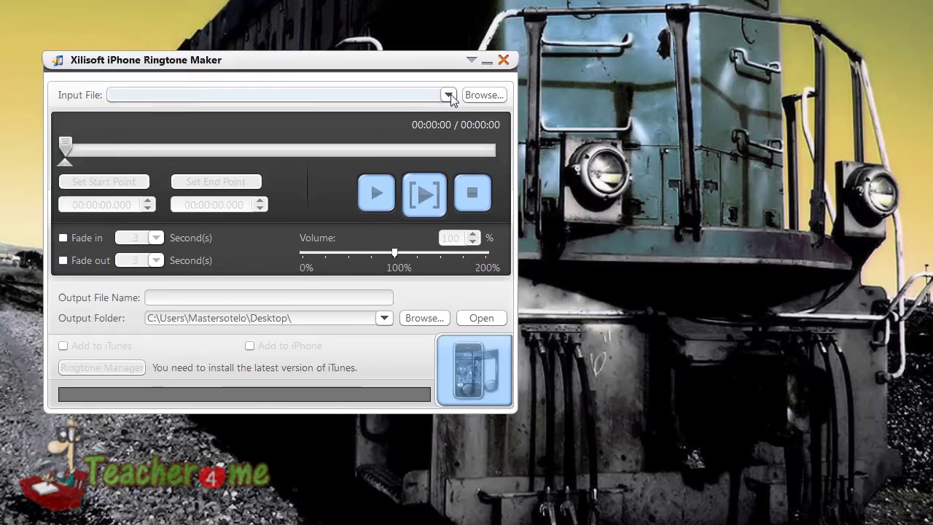
{"action": "left_click_drag", "start_coordinate": [385, 56], "coordinate": [687, 45]}
Step: Load Sample-Ringtone.mp3 as input, keep output name Sample-Ringtone, raise volume slightly, and start converting
{"action": "left_click_drag", "start_coordinate": [202, 353], "coordinate": [396, 83]}
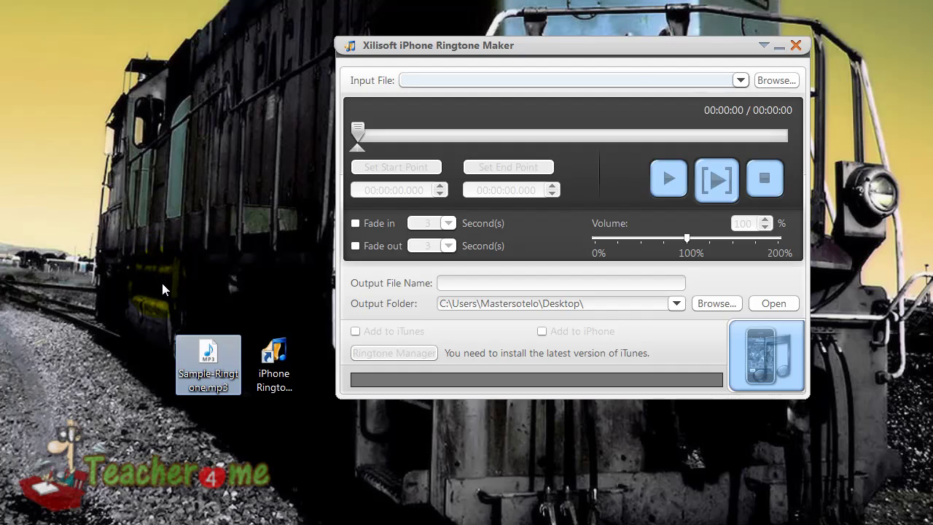
{"action": "left_click_drag", "start_coordinate": [465, 49], "coordinate": [480, 97]}
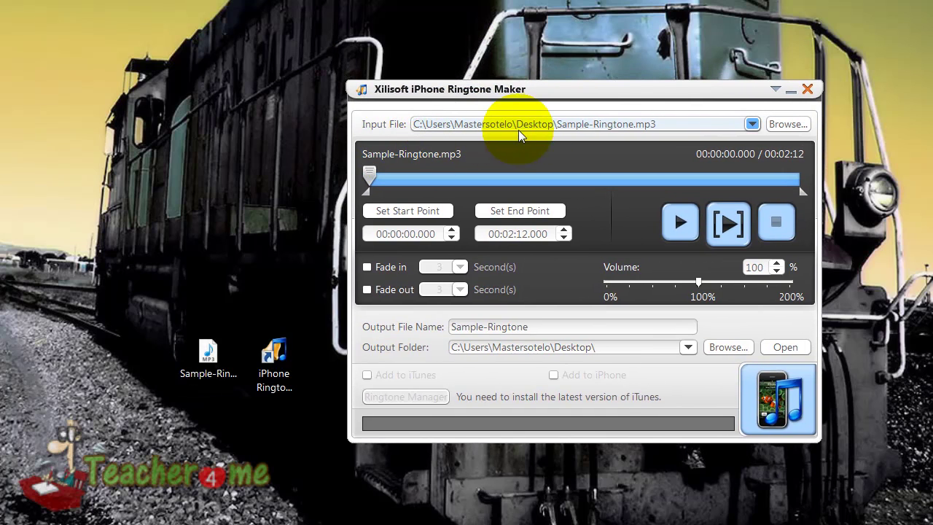
{"action": "left_click_drag", "start_coordinate": [586, 90], "coordinate": [570, 73]}
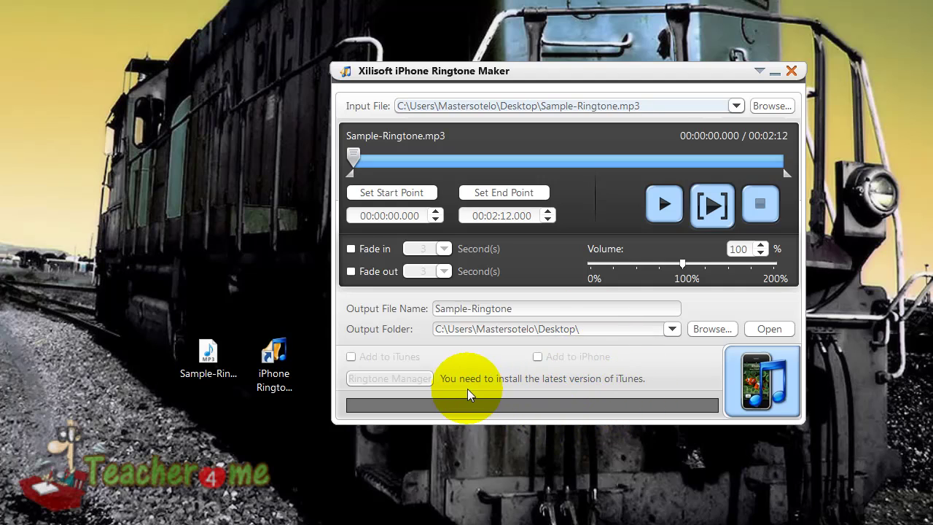
{"action": "double_click", "coordinate": [529, 312]}
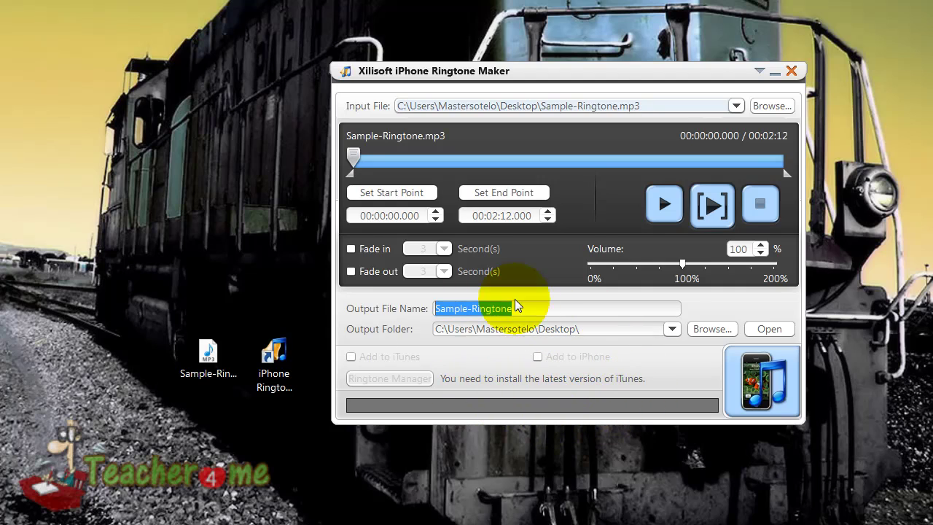
{"action": "mouse_move", "coordinate": [683, 265]}
{"action": "left_mouse_down"}
{"action": "mouse_move", "coordinate": [694, 265]}
{"action": "mouse_move", "coordinate": [645, 275]}
{"action": "mouse_move", "coordinate": [684, 278]}
{"action": "left_mouse_up"}
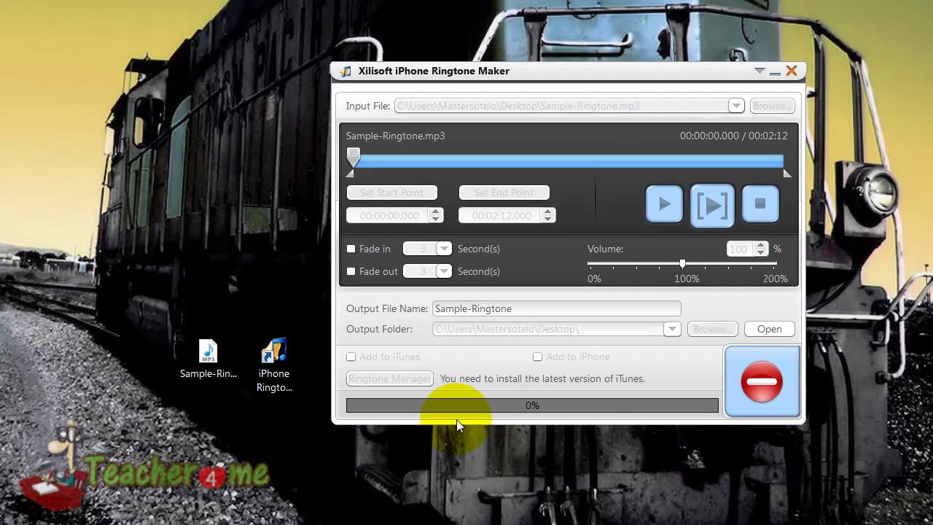
Step: Tidy the desktop icons and postpone the update prompt with Remind Me Later while conversion finishes
{"action": "left_click_drag", "start_coordinate": [210, 357], "coordinate": [245, 323]}
{"action": "left_click", "coordinate": [172, 305]}
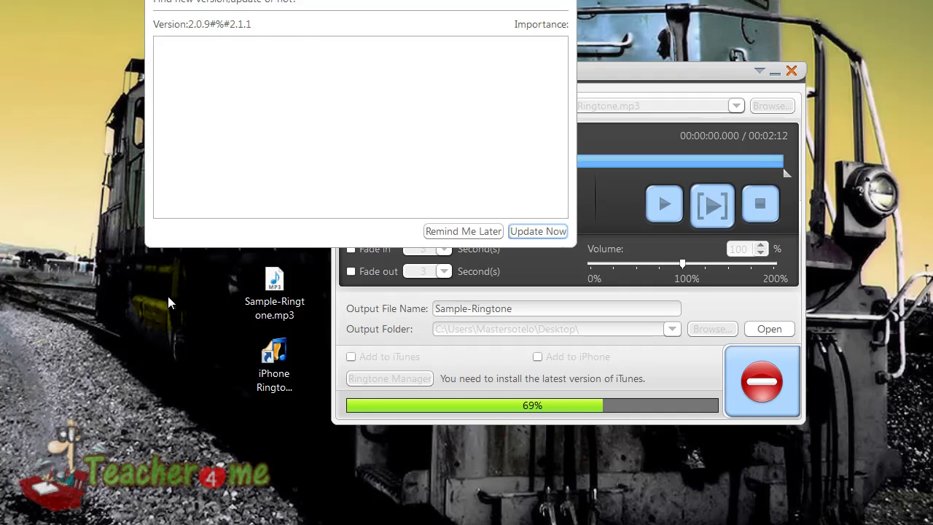
{"action": "left_click_drag", "start_coordinate": [350, 1], "coordinate": [11, 132]}
{"action": "left_click", "coordinate": [122, 385]}
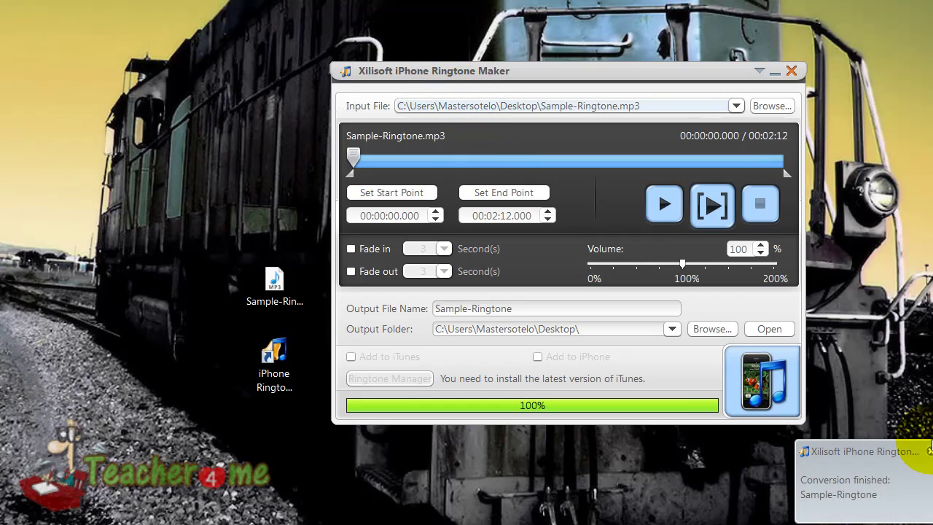
Step: Close the ringtone maker and rearrange Sample-Ringtone.m4r and the MP3 on the desktop
{"action": "left_click", "coordinate": [792, 72]}
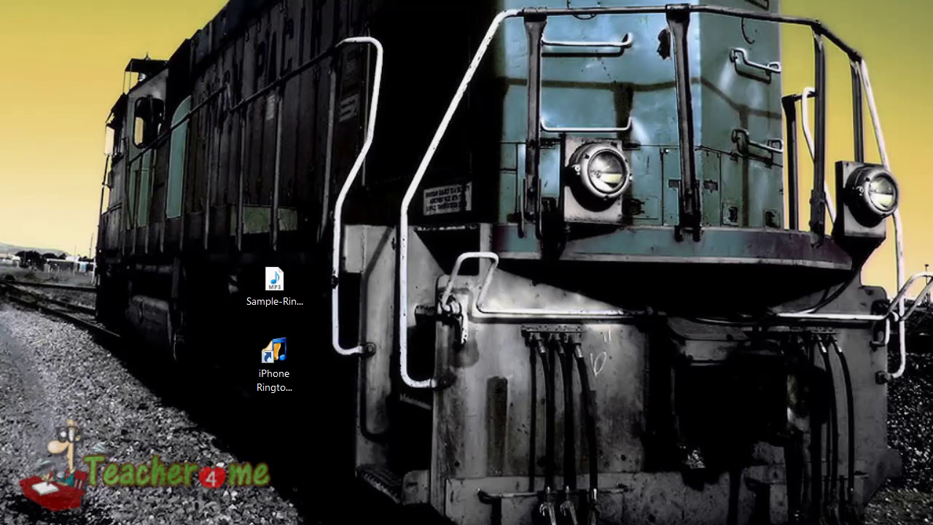
{"action": "left_click_drag", "start_coordinate": [408, 146], "coordinate": [298, 251]}
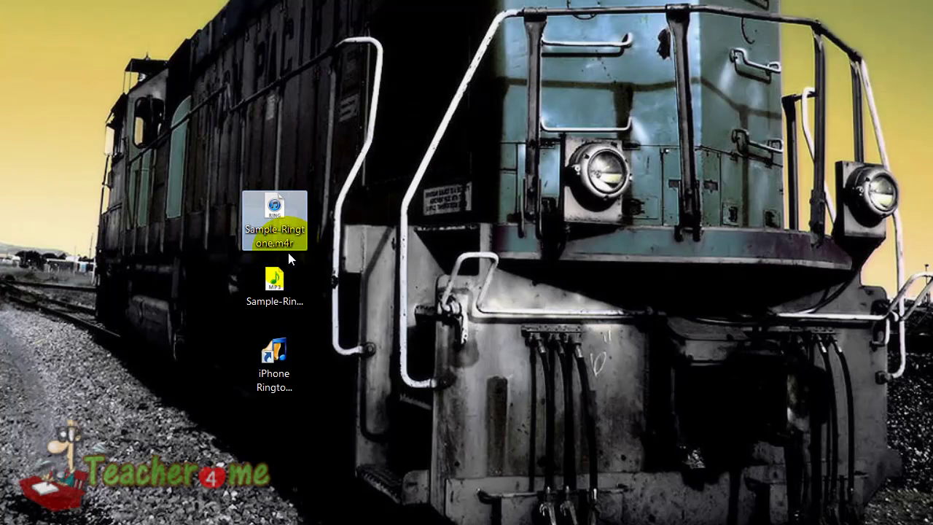
{"action": "left_click", "coordinate": [293, 272]}
{"action": "left_click_drag", "start_coordinate": [280, 283], "coordinate": [187, 315]}
Step: Delete the MP3 and program shortcut, then place Sample-Ringtone.m4r beside the WinSCP shortcut
{"action": "left_click", "coordinate": [289, 378], "text": "ctrl"}
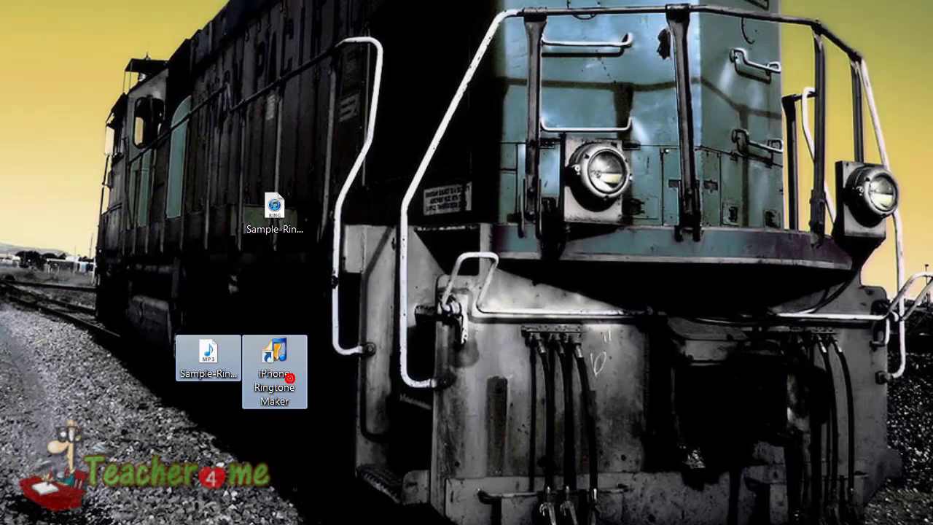
{"action": "key", "text": "Delete"}
{"action": "left_click_drag", "start_coordinate": [278, 207], "coordinate": [343, 350]}
{"action": "left_click", "coordinate": [283, 314]}
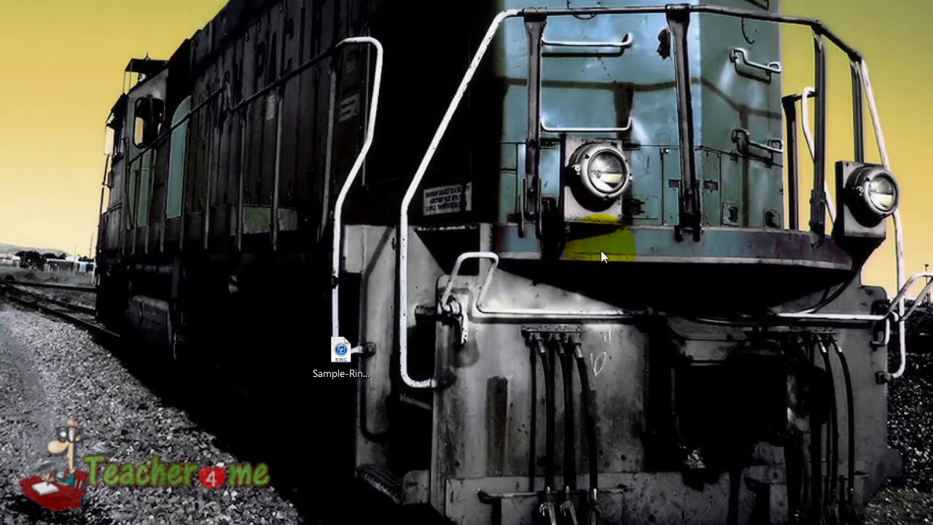
{"action": "left_click_drag", "start_coordinate": [296, 182], "coordinate": [266, 365]}
Step: Launch WinSCP and log in as root to 192.168.1.68 using the third stored SFTP session
{"action": "double_click", "coordinate": [274, 353]}
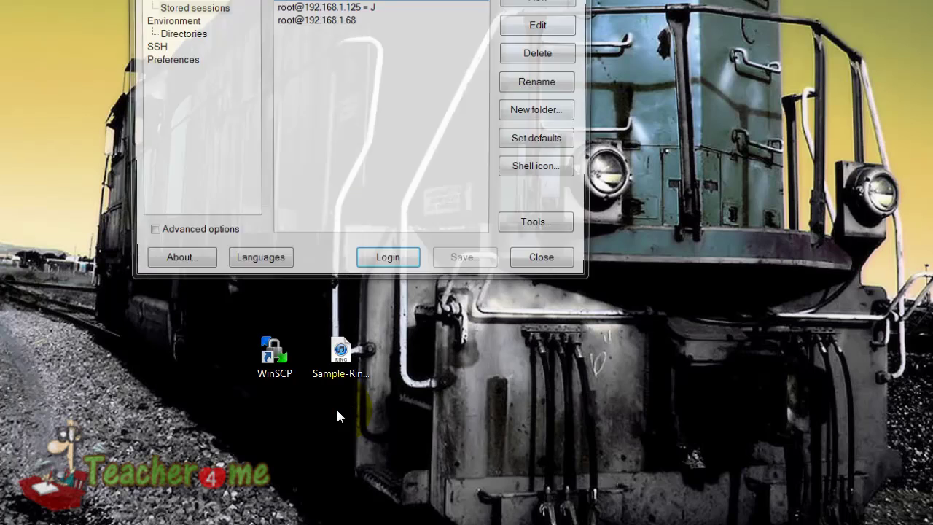
{"action": "left_click_drag", "start_coordinate": [234, 57], "coordinate": [293, 115]}
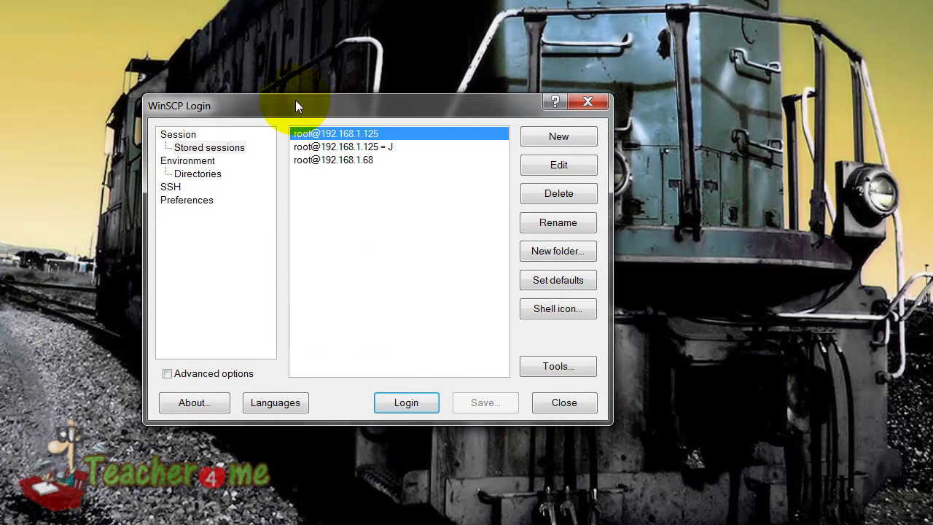
{"action": "left_click", "coordinate": [340, 244]}
{"action": "left_click", "coordinate": [383, 160]}
{"action": "double_click", "coordinate": [383, 159]}
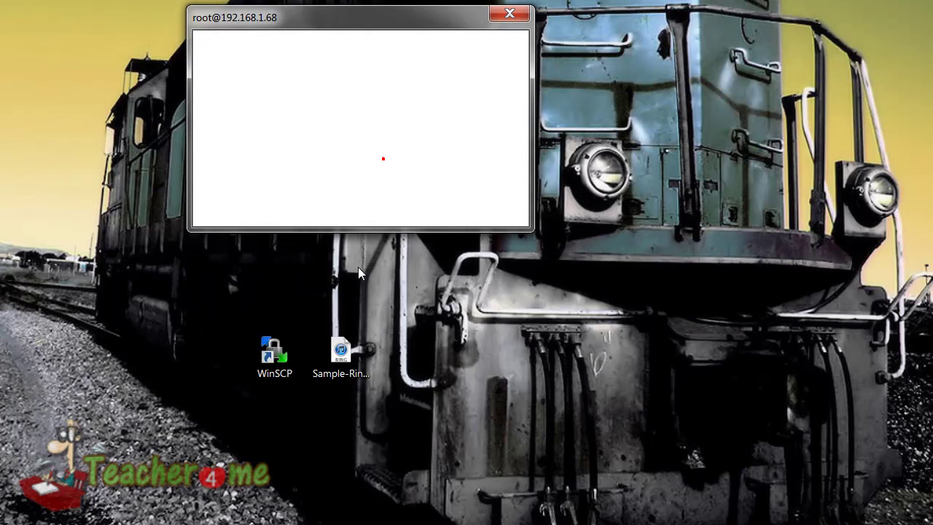
{"action": "left_click", "coordinate": [364, 21]}
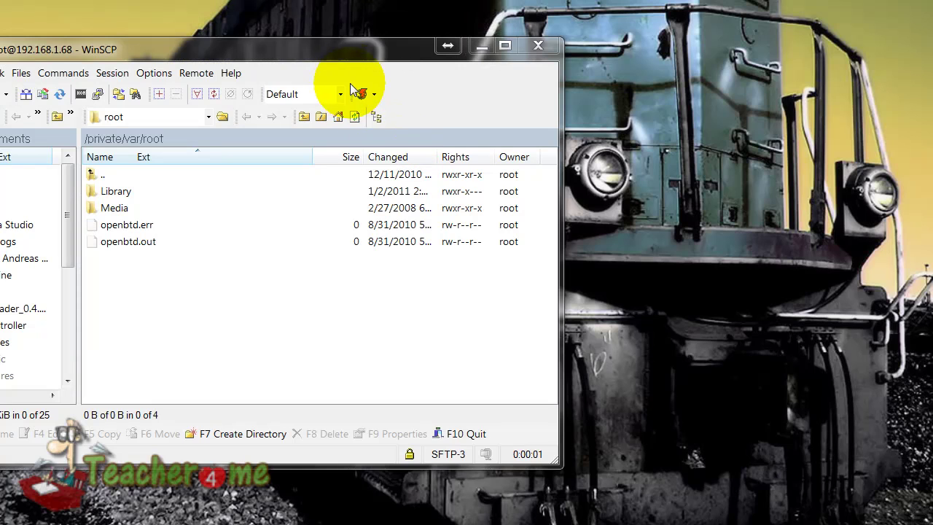
{"action": "left_click_drag", "start_coordinate": [333, 57], "coordinate": [310, 40]}
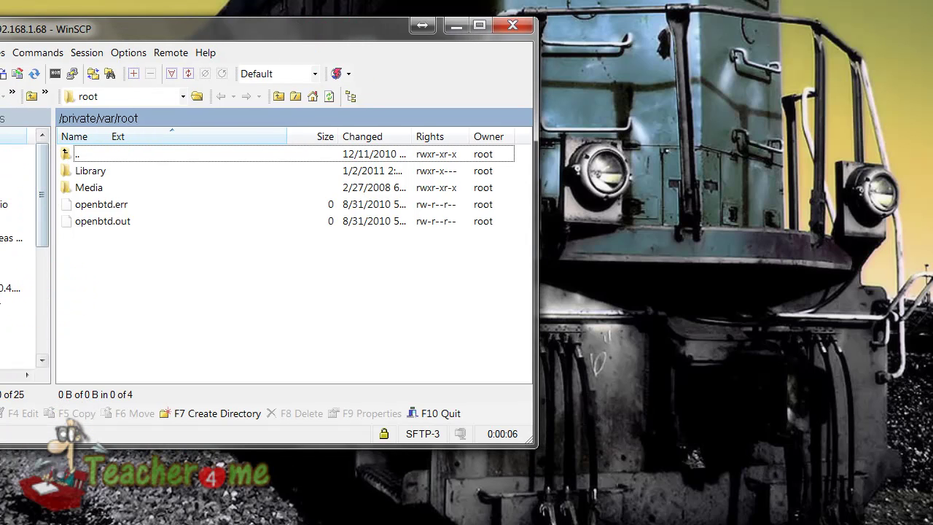
Step: Navigate the remote pane up from /private/var/root to the top-level / folder
{"action": "left_click_drag", "start_coordinate": [157, 37], "coordinate": [279, 64]}
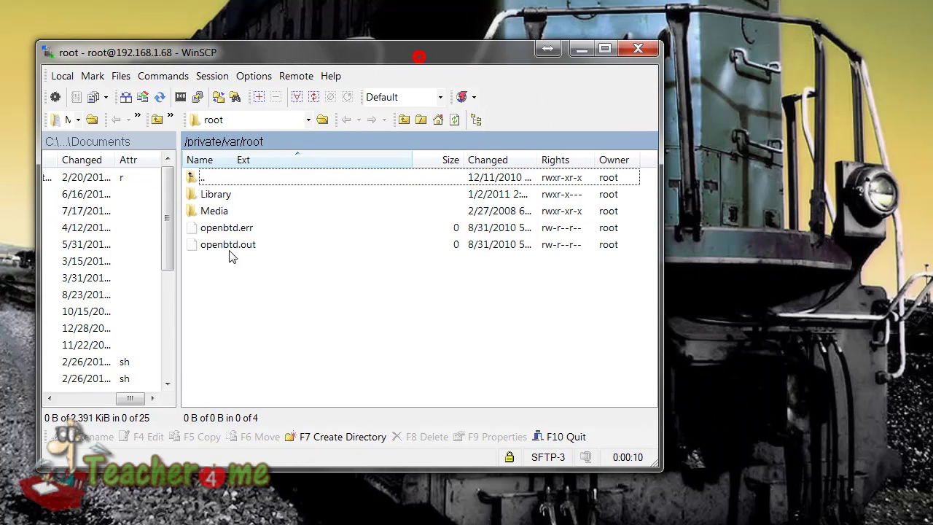
{"action": "left_click", "coordinate": [248, 232]}
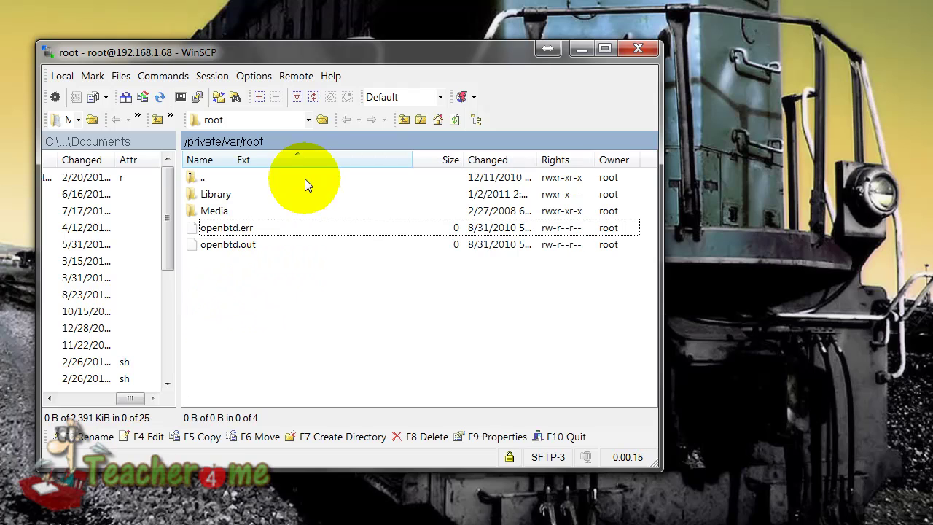
{"action": "left_click", "coordinate": [309, 119]}
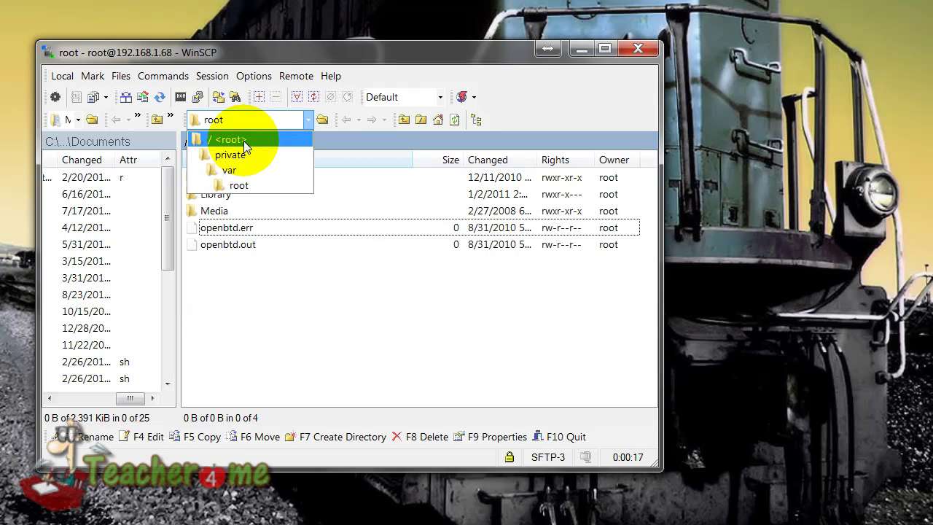
{"action": "left_click", "coordinate": [250, 277]}
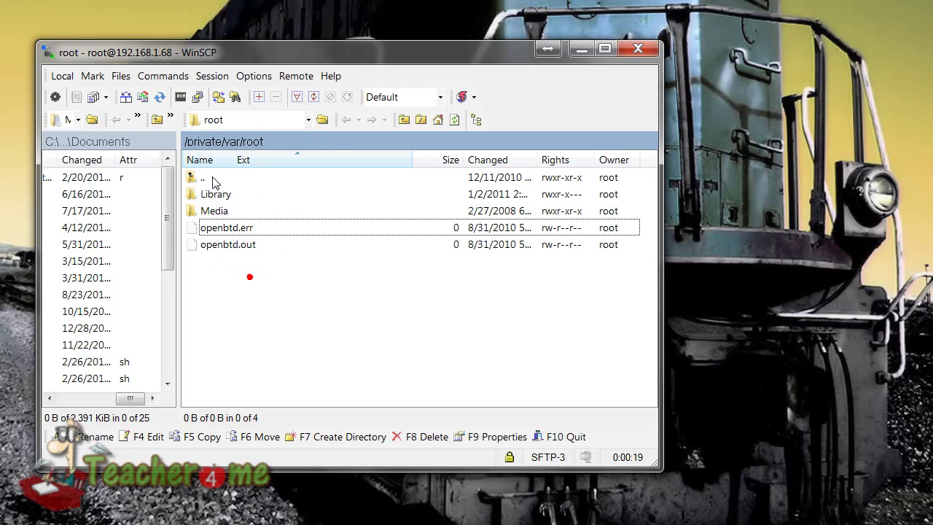
{"action": "double_click", "coordinate": [211, 179]}
{"action": "scroll", "coordinate": [216, 198], "scroll_direction": "up", "scroll_amount": 3}
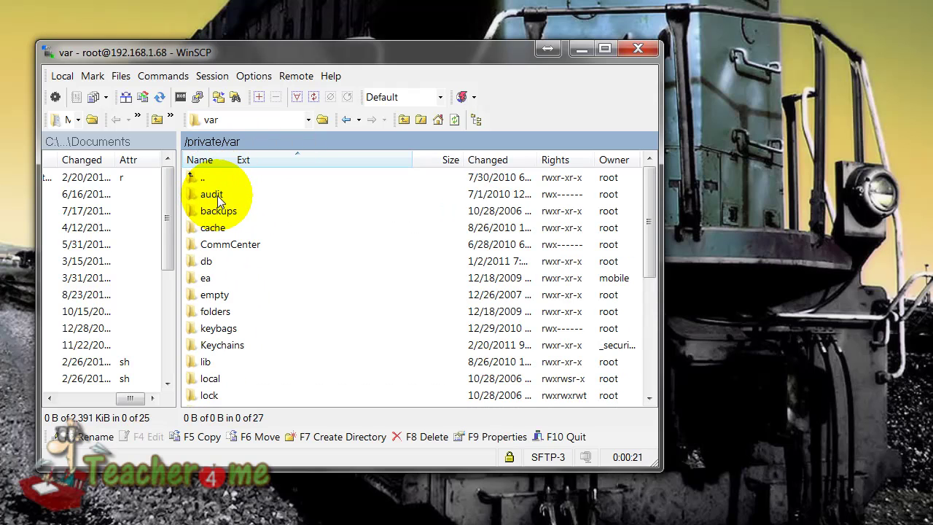
{"action": "double_click", "coordinate": [210, 179]}
{"action": "double_click", "coordinate": [208, 180]}
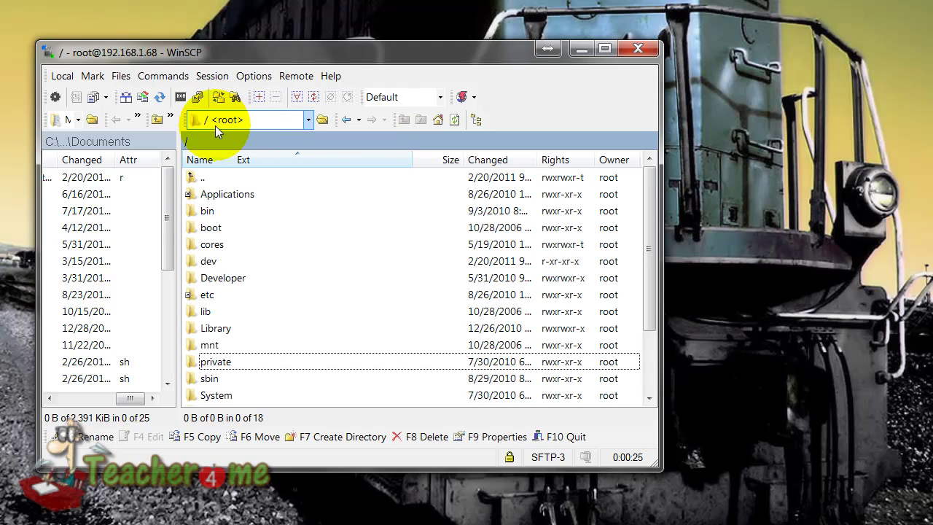
Step: Open Library, then Ringtones, to reach /private/var/stash/Ringtones with its 38 ringtone files
{"action": "left_click", "coordinate": [236, 344]}
{"action": "scroll", "coordinate": [236, 344], "scroll_direction": "down", "scroll_amount": 2}
{"action": "double_click", "coordinate": [237, 244]}
{"action": "scroll", "coordinate": [237, 245], "scroll_direction": "down", "scroll_amount": 5}
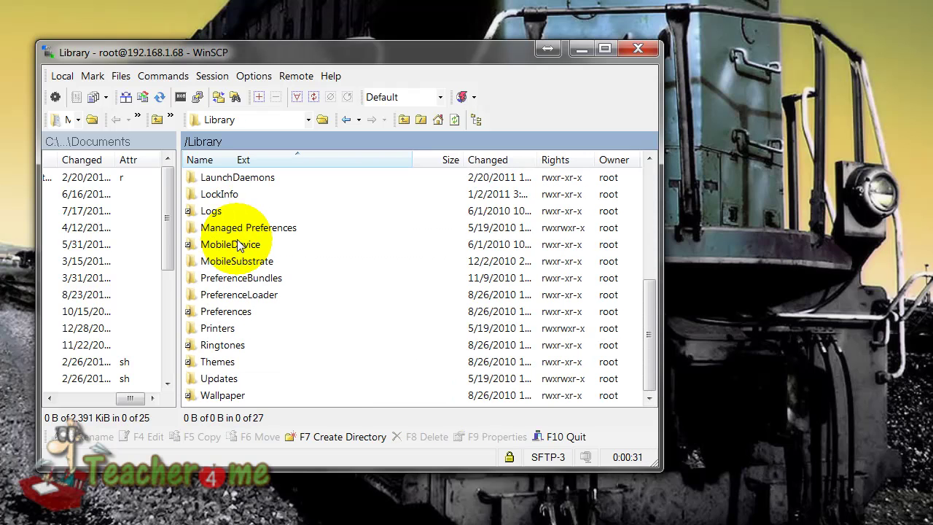
{"action": "double_click", "coordinate": [226, 345]}
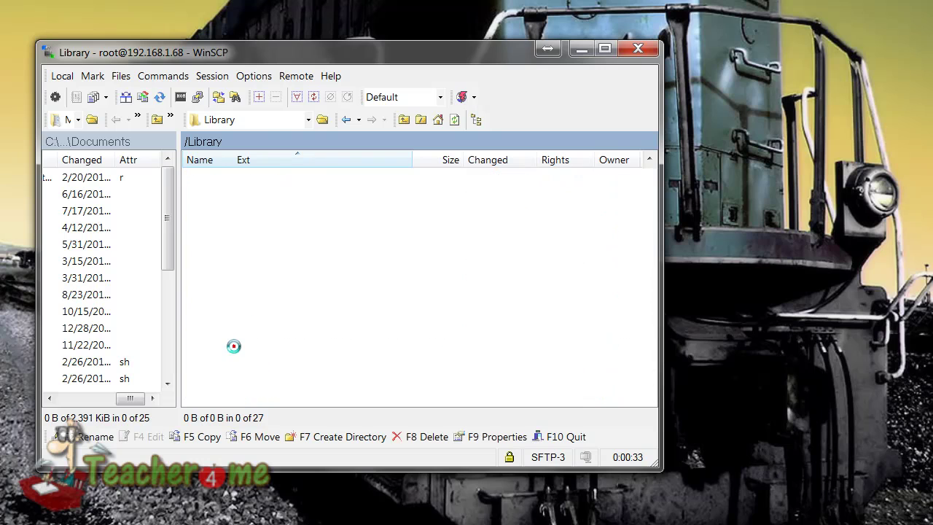
{"action": "scroll", "coordinate": [236, 197], "scroll_direction": "down", "scroll_amount": 8}
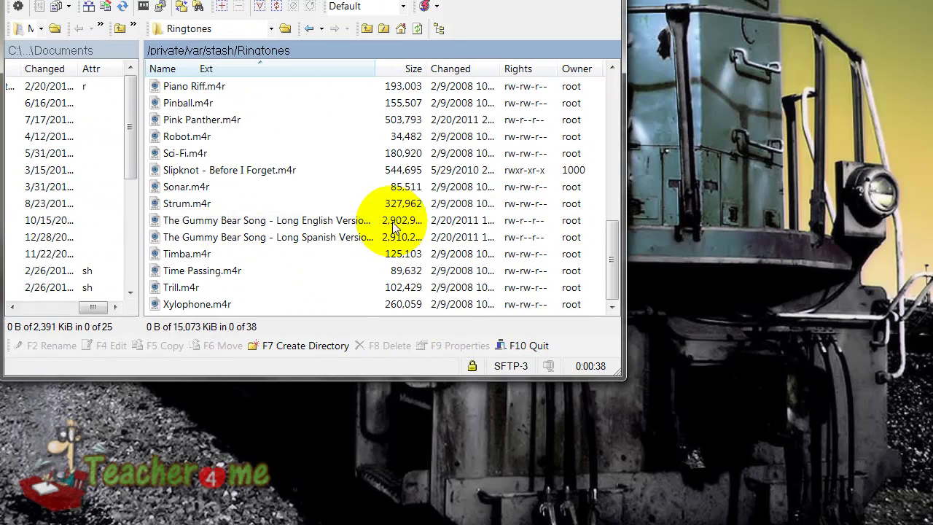
Step: Copy Sample-Ringtone.m4r from the desktop into the remote Ringtones folder, now listing 39 files
{"action": "left_click_drag", "start_coordinate": [611, 261], "coordinate": [611, 210]}
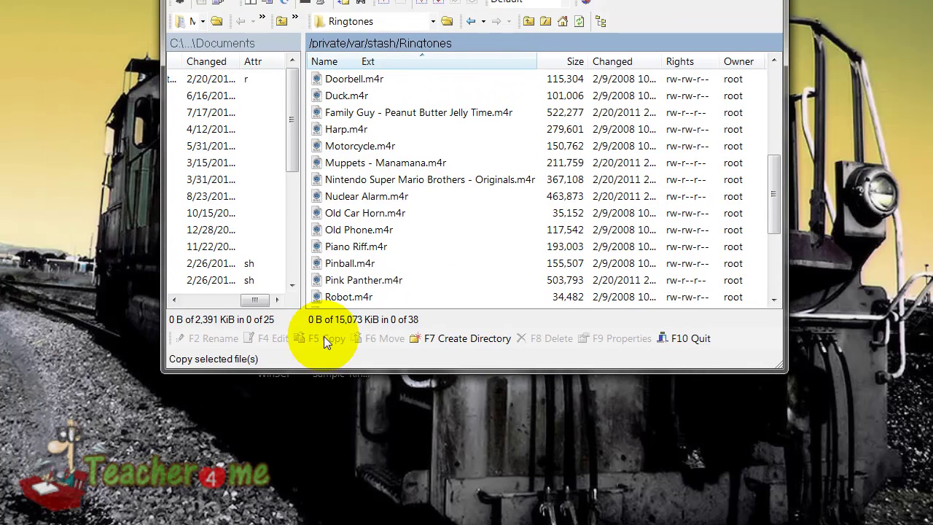
{"action": "left_click_drag", "start_coordinate": [377, 371], "coordinate": [446, 222]}
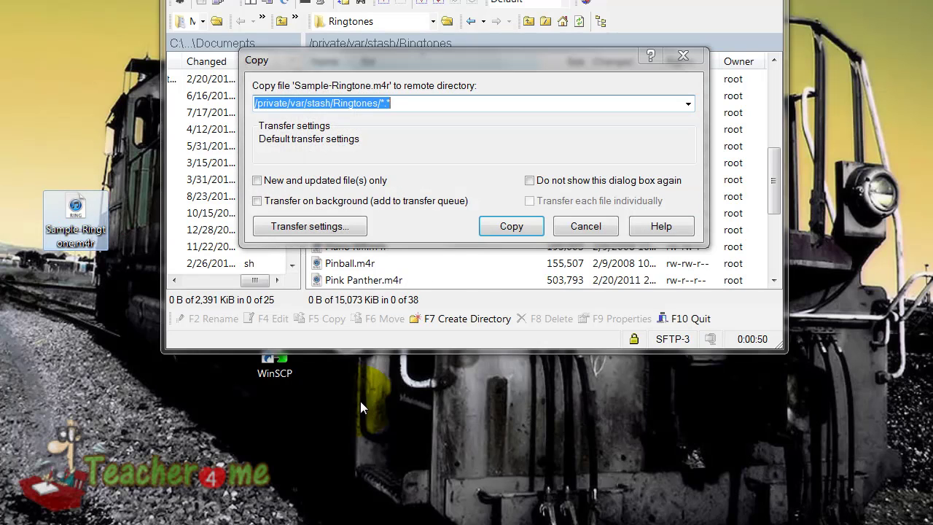
{"action": "left_click", "coordinate": [525, 234]}
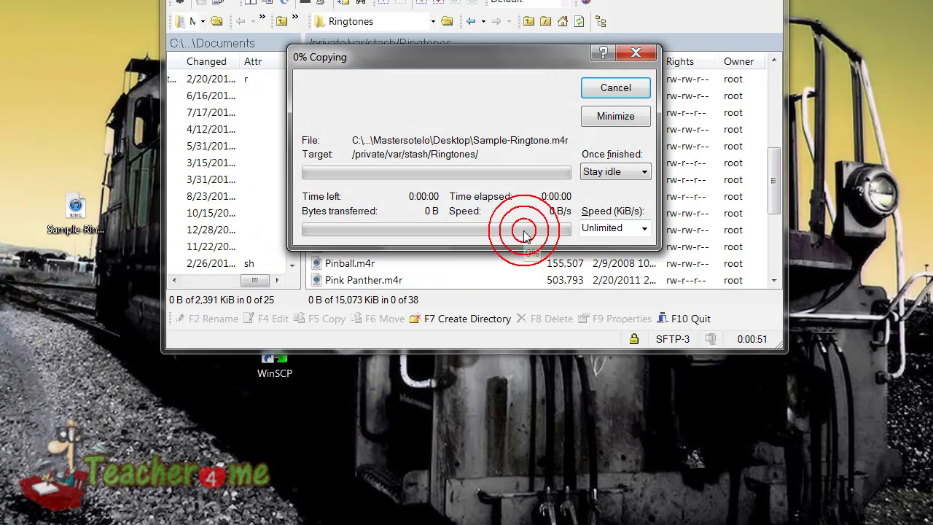
{"action": "left_click_drag", "start_coordinate": [425, 62], "coordinate": [309, 96]}
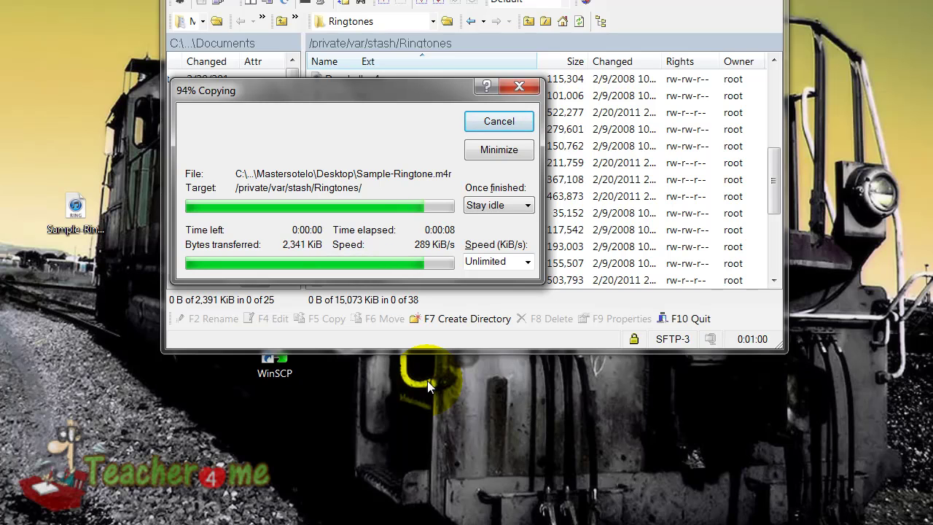
{"action": "left_click_drag", "start_coordinate": [775, 121], "coordinate": [775, 228]}
{"action": "left_click", "coordinate": [350, 230]}
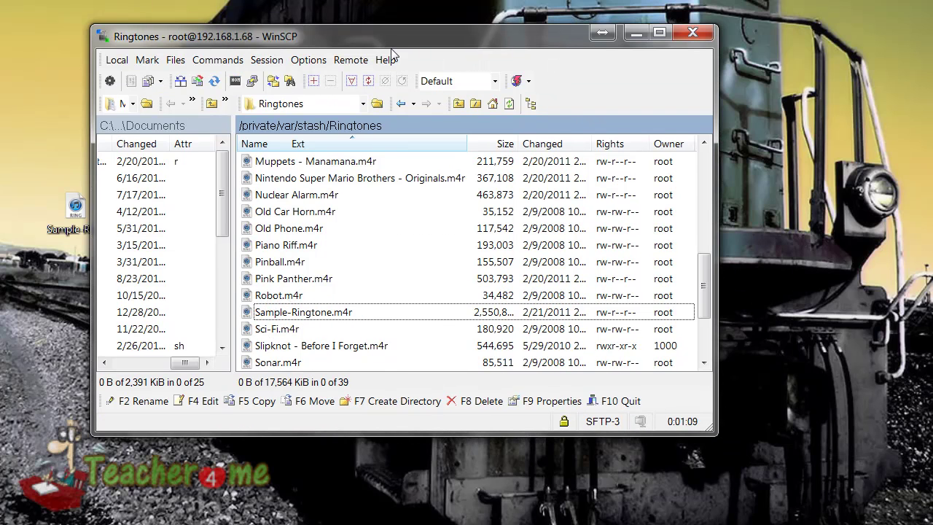
Step: End the session, close WinSCP, and put Sample-Ringtone.m4r back beside the WinSCP shortcut
{"action": "left_click", "coordinate": [692, 33]}
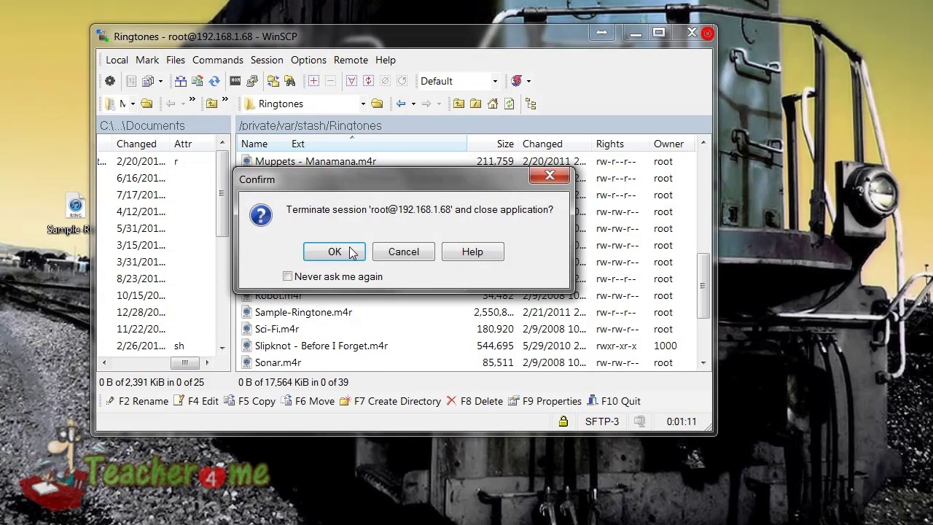
{"action": "left_click", "coordinate": [350, 252]}
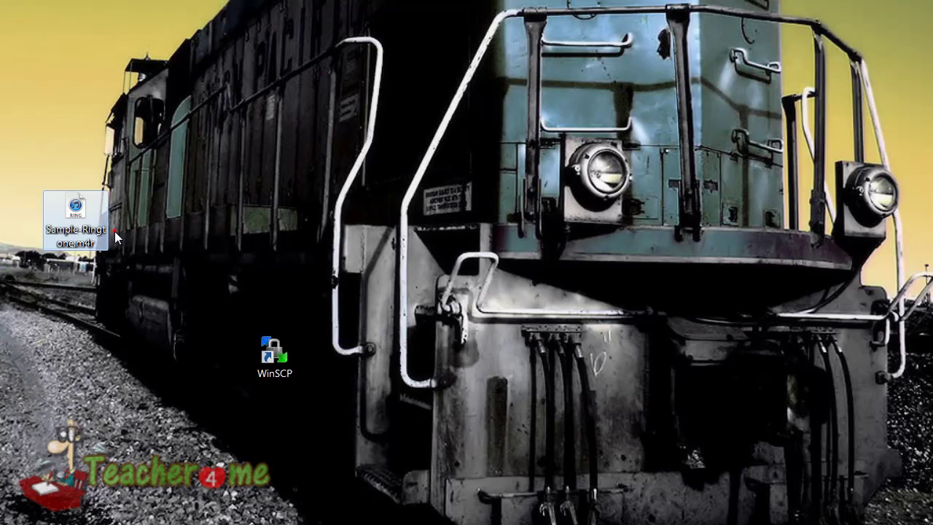
{"action": "left_click_drag", "start_coordinate": [97, 232], "coordinate": [390, 333]}
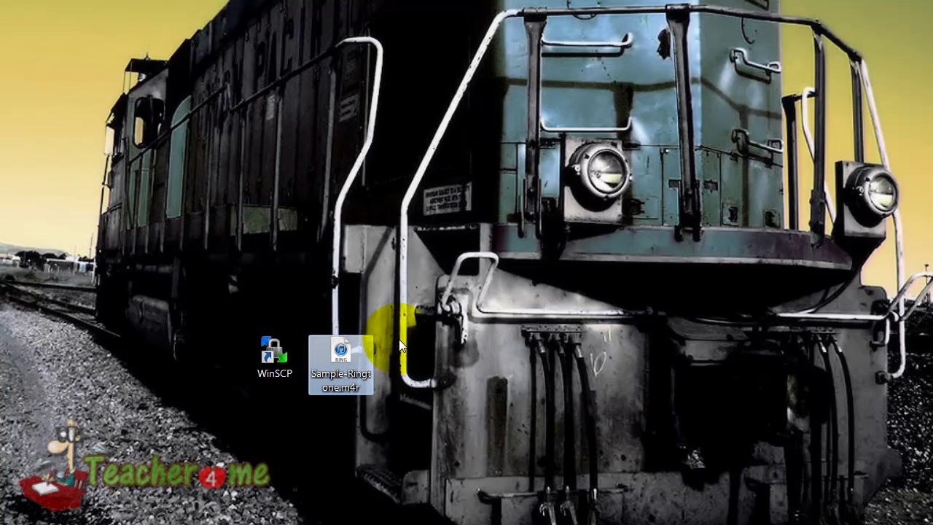